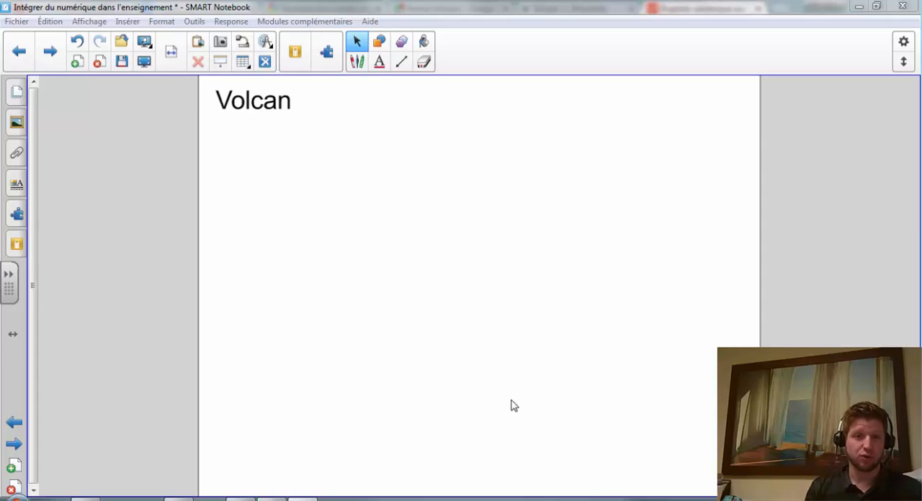
# Switch to Chrome and copy the web address of the Arenal Volcano page in Google Maps.
pyautogui.moveTo(179, 497)
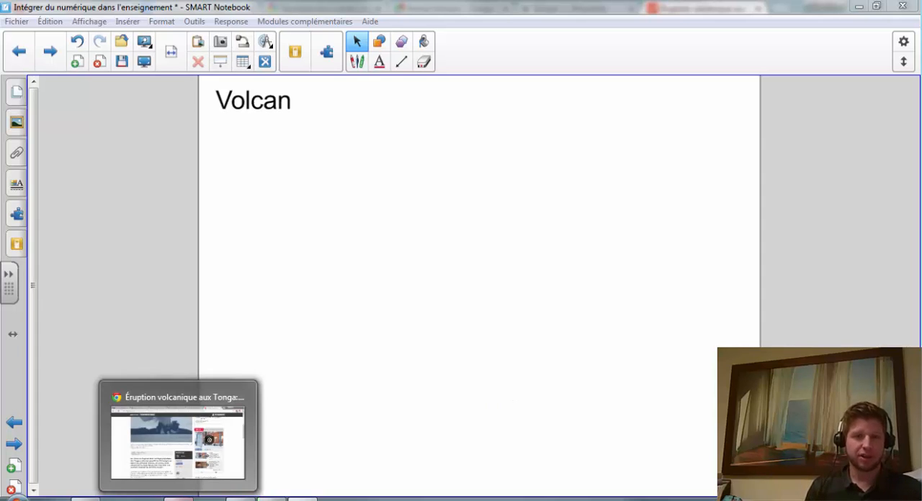
pyautogui.click(180, 439)
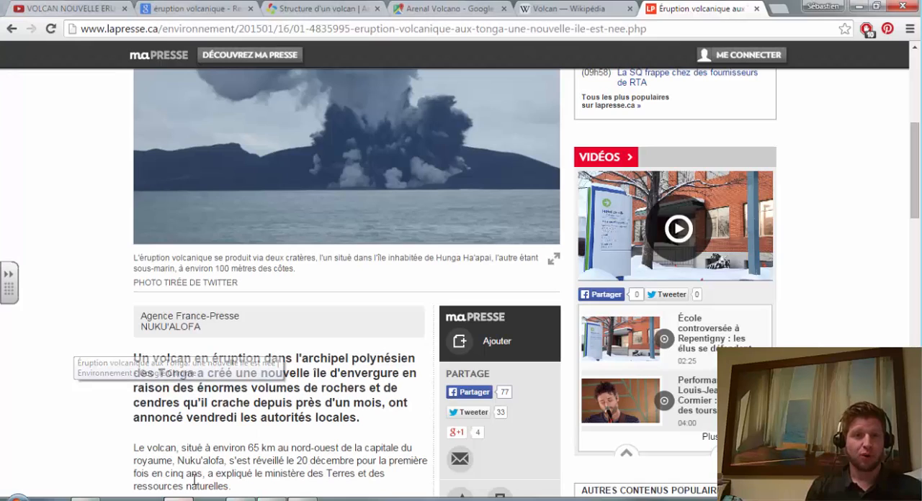
pyautogui.click(69, 9)
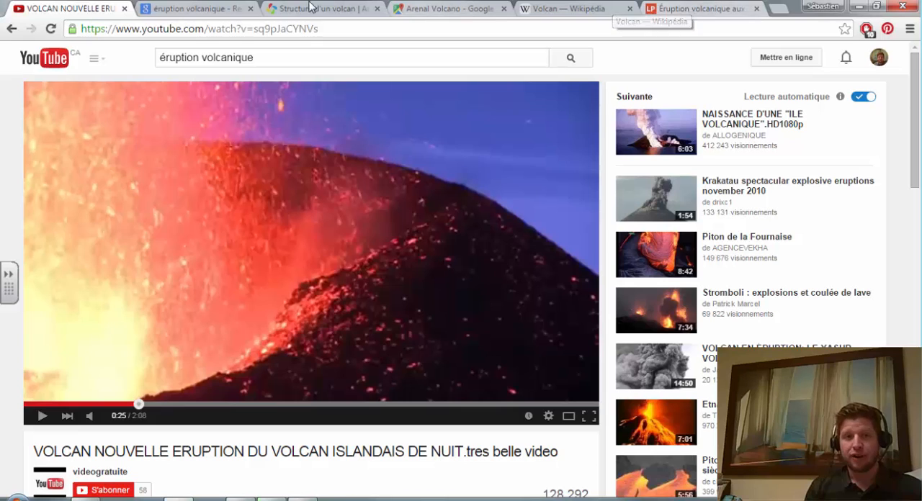
pyautogui.click(431, 9)
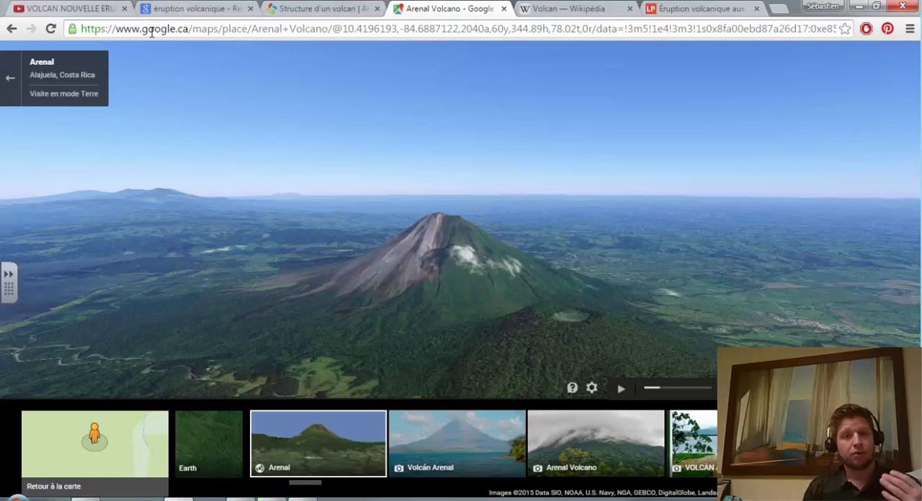
pyautogui.click(242, 29)
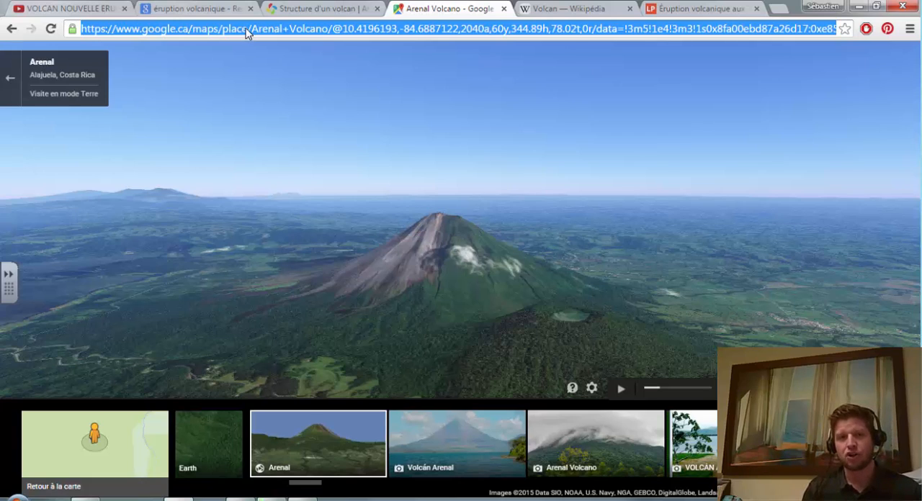
pyautogui.rightClick(360, 33)
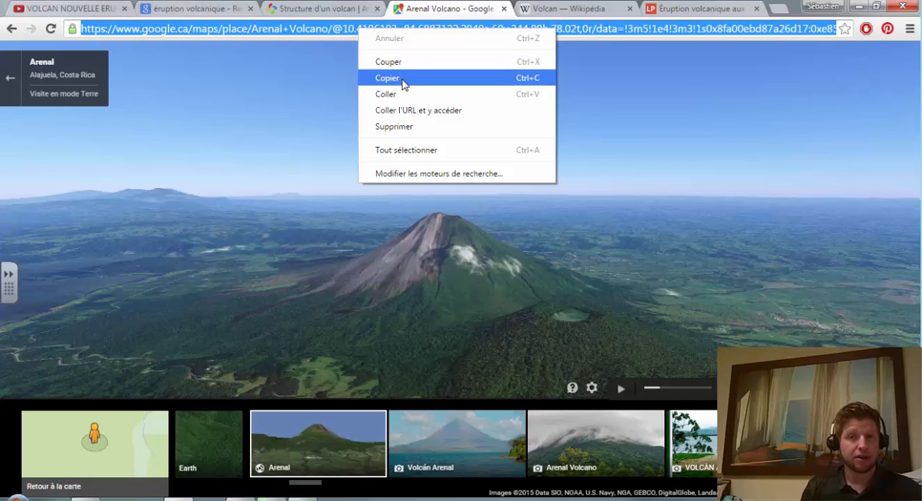
pyautogui.click(526, 82)
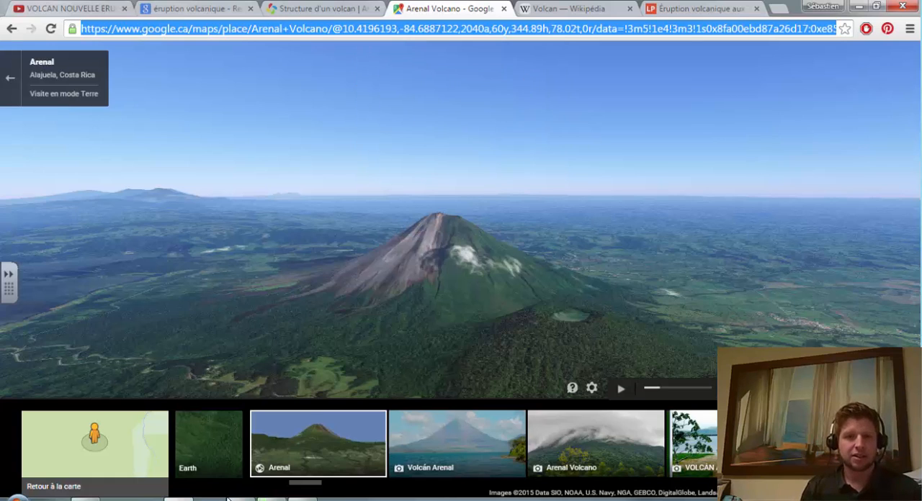
# Switch to SMART Notebook, paste the copied address below the "Volcan" title, and follow its link to test it.
pyautogui.hotkey('alt', 'Tab')
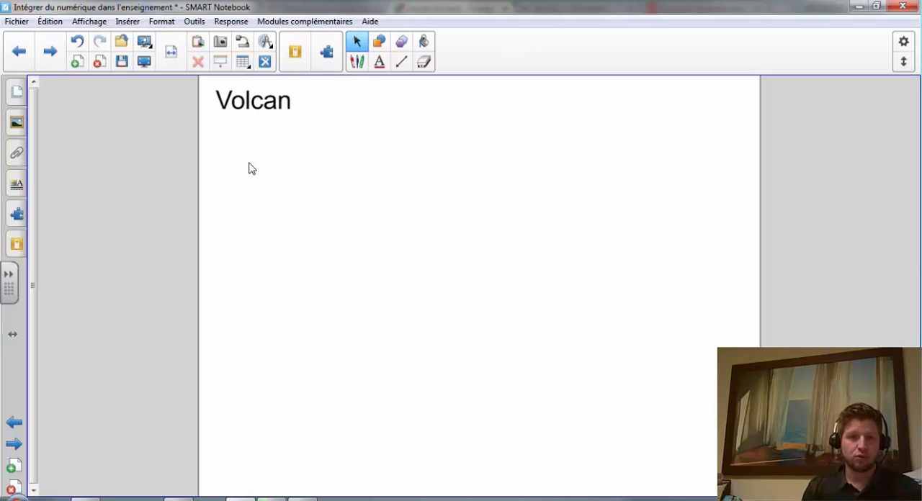
pyautogui.rightClick(252, 167)
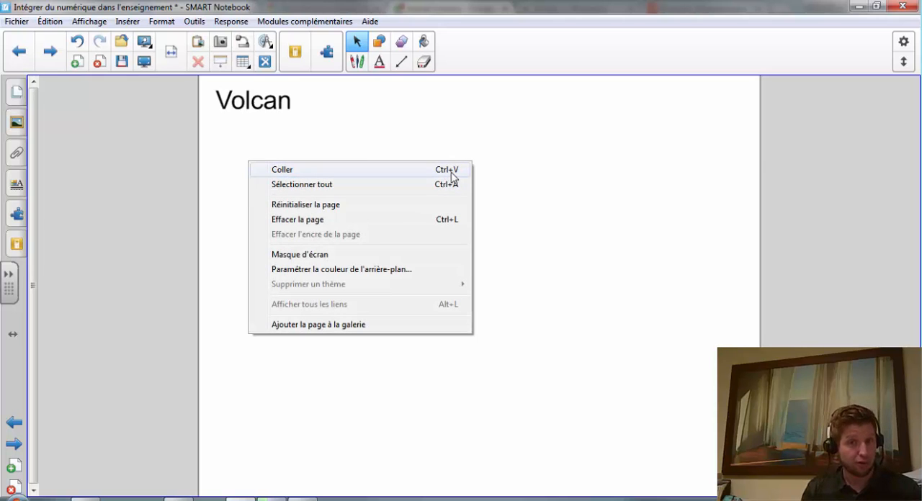
pyautogui.click(334, 176)
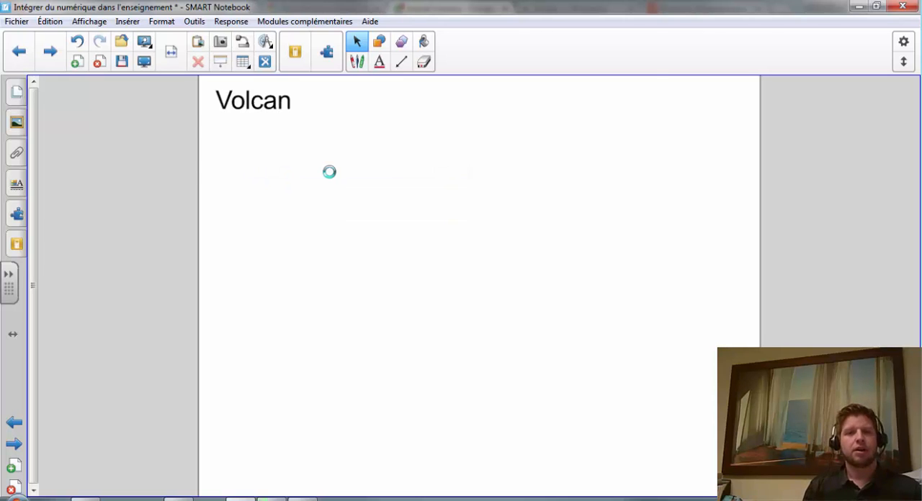
pyautogui.moveTo(290, 147); pyautogui.dragTo(364, 166)
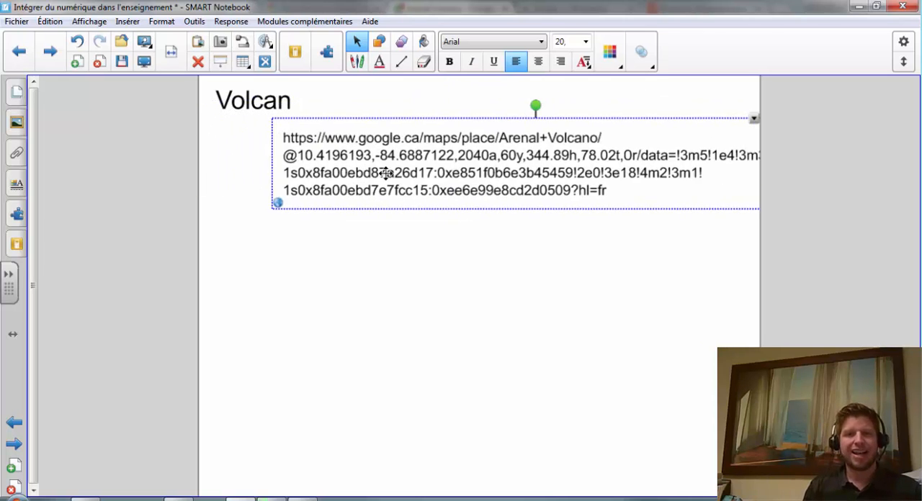
pyautogui.click(409, 249)
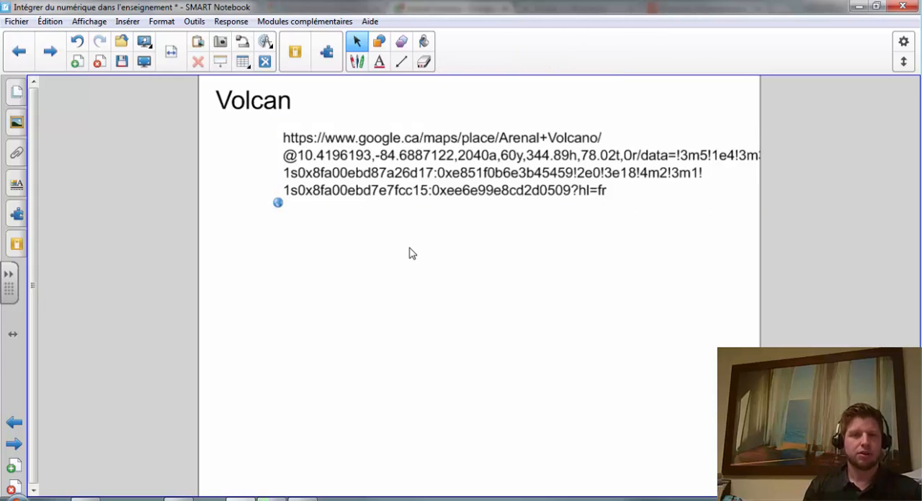
pyautogui.click(278, 206)
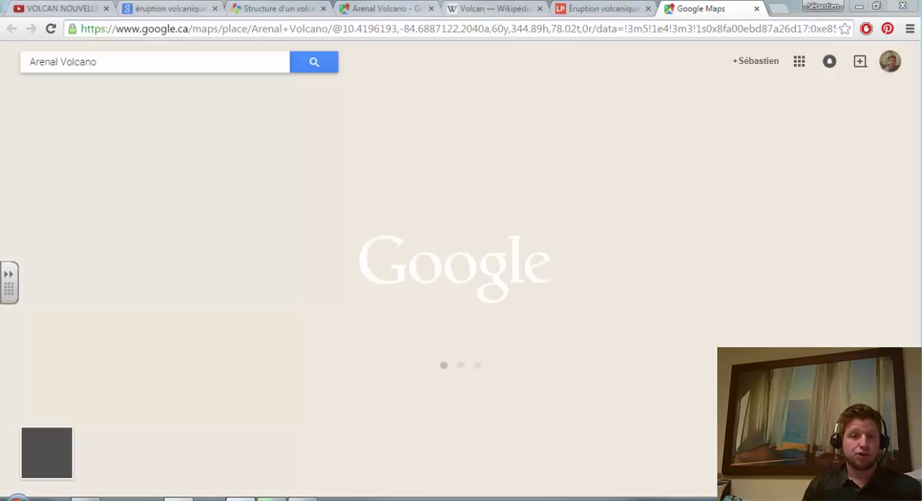
pyautogui.click(274, 498)
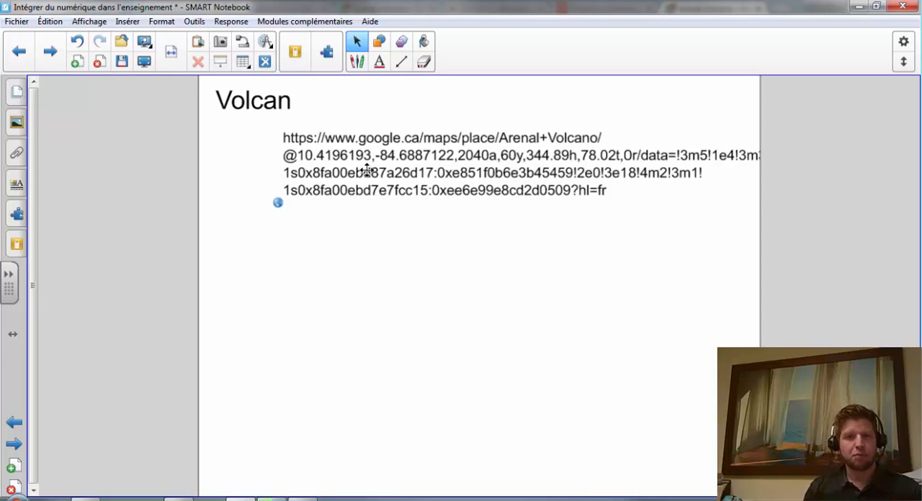
# Replace the pasted Google Maps address text with "Arenal" and move the link to the page's upper-right area.
pyautogui.doubleClick(405, 173)
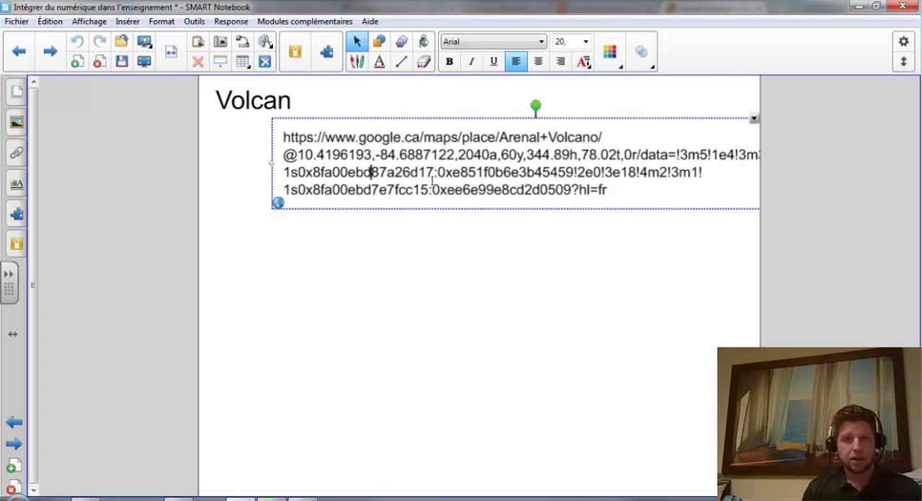
pyautogui.moveTo(611, 193); pyautogui.dragTo(259, 126)
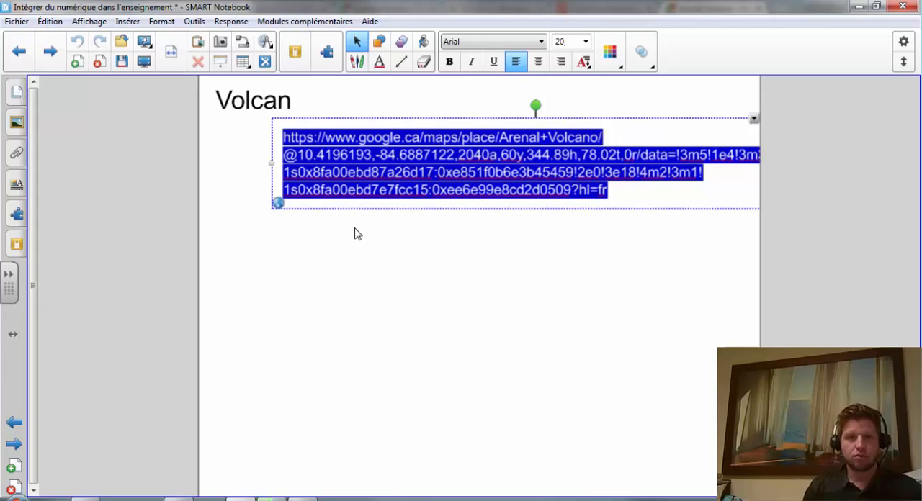
pyautogui.write('Arenal')
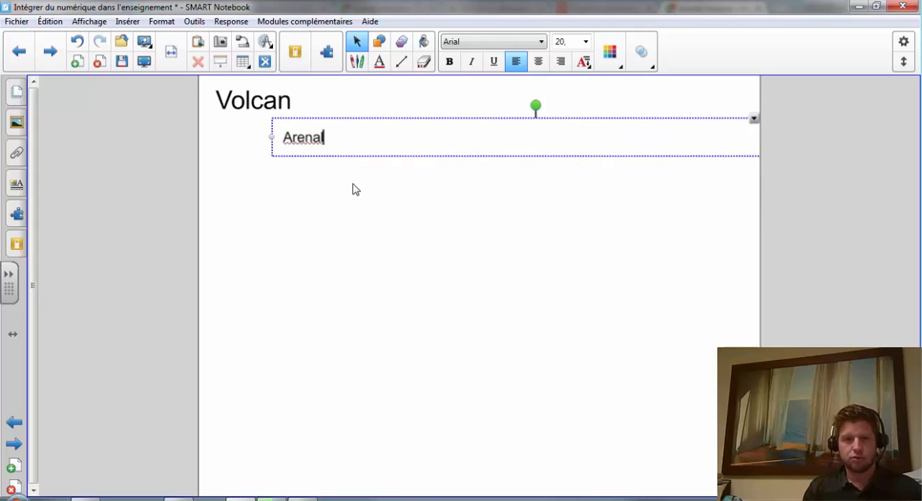
pyautogui.click(353, 189)
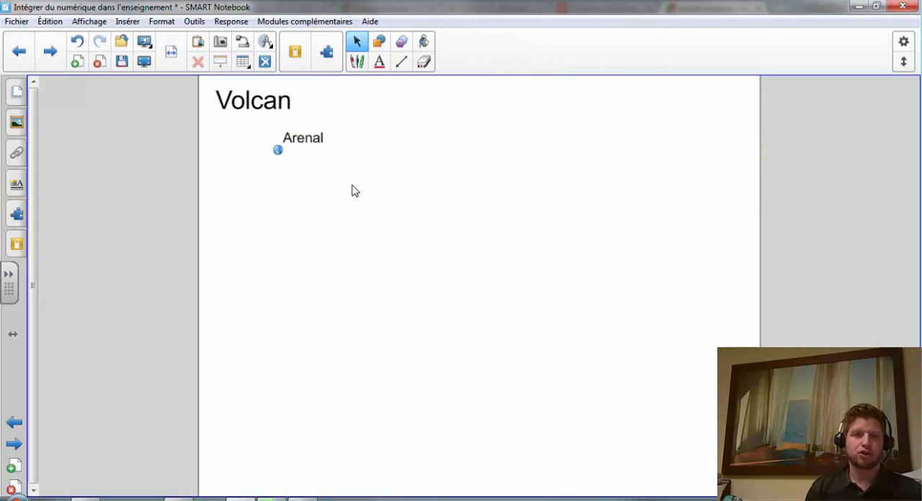
pyautogui.moveTo(679, 136); pyautogui.dragTo(656, 130)
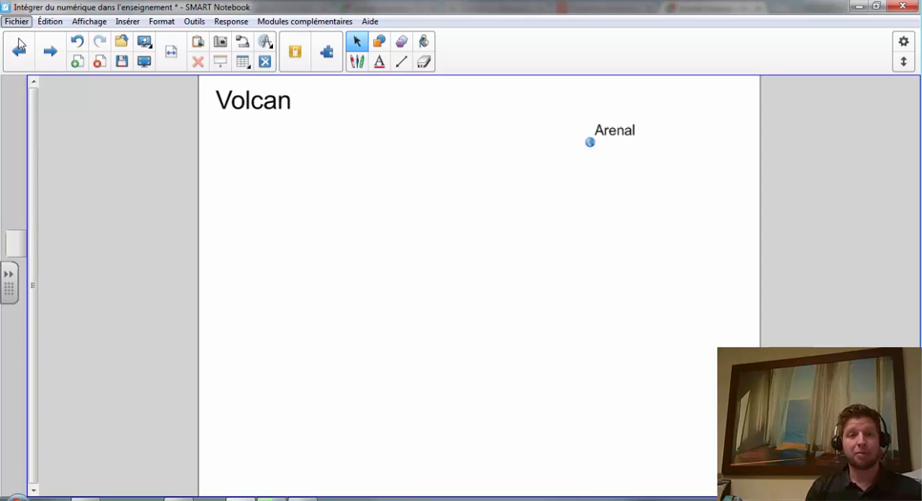
pyautogui.click(21, 24)
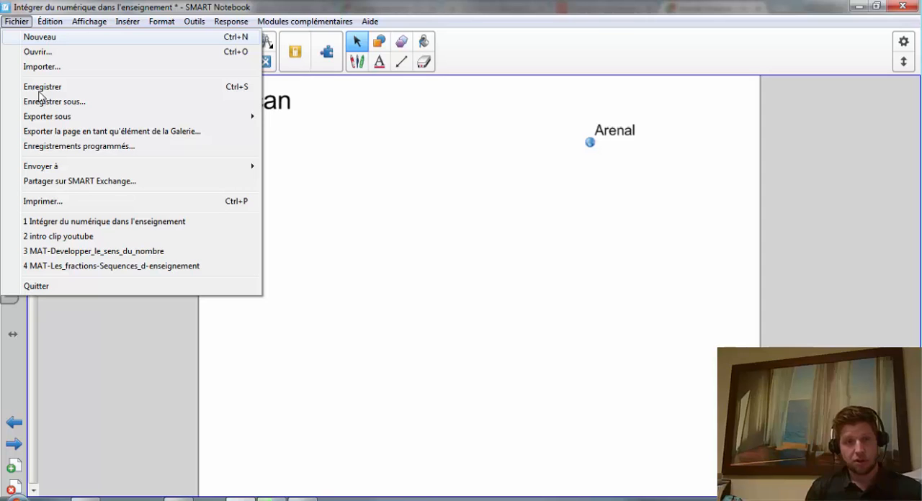
pyautogui.click(508, 218)
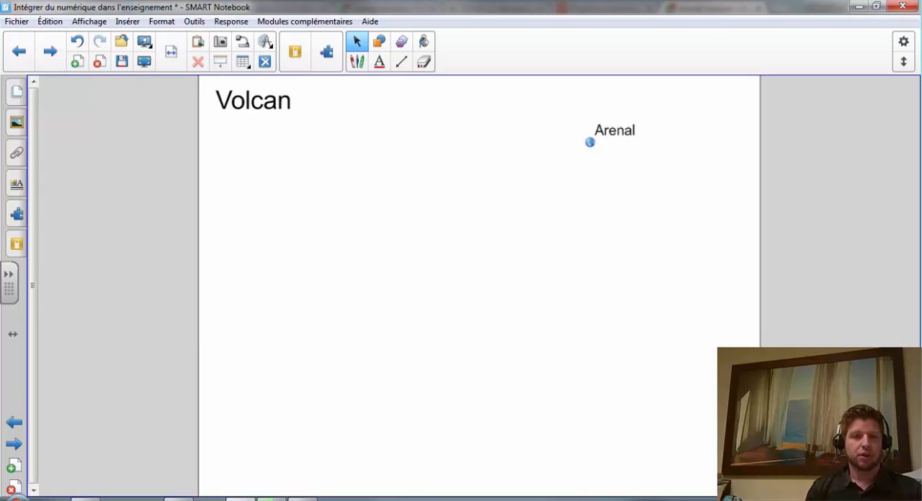
# Switch to Chrome and copy the web address of the La Presse article on the Tonga volcanic eruption.
pyautogui.click(178, 499)
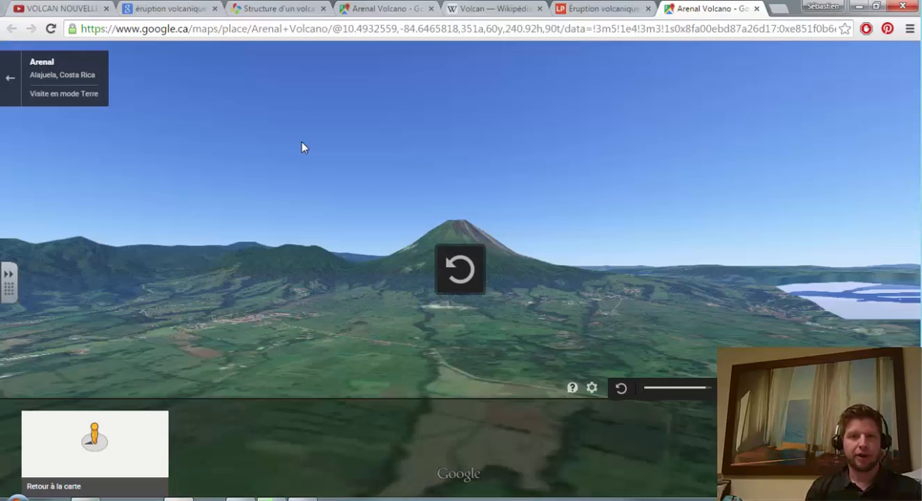
pyautogui.click(611, 10)
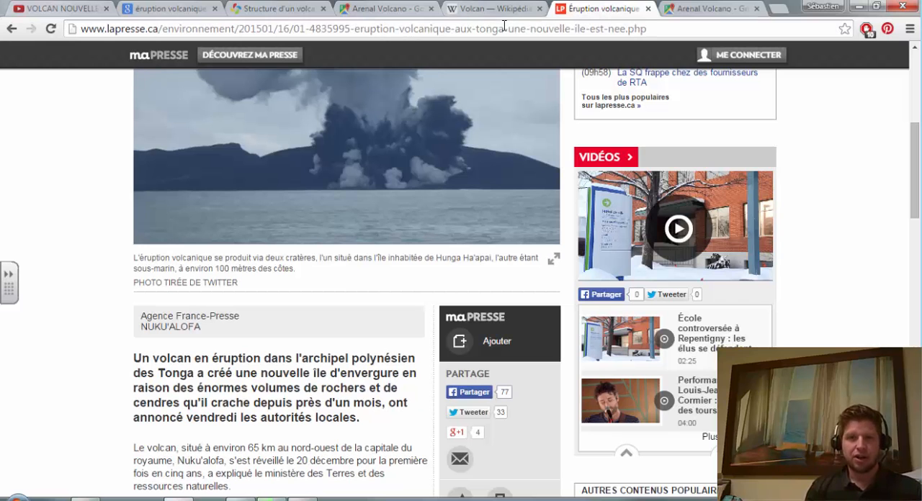
pyautogui.click(503, 26)
pyautogui.hotkey('ctrl', 'c')
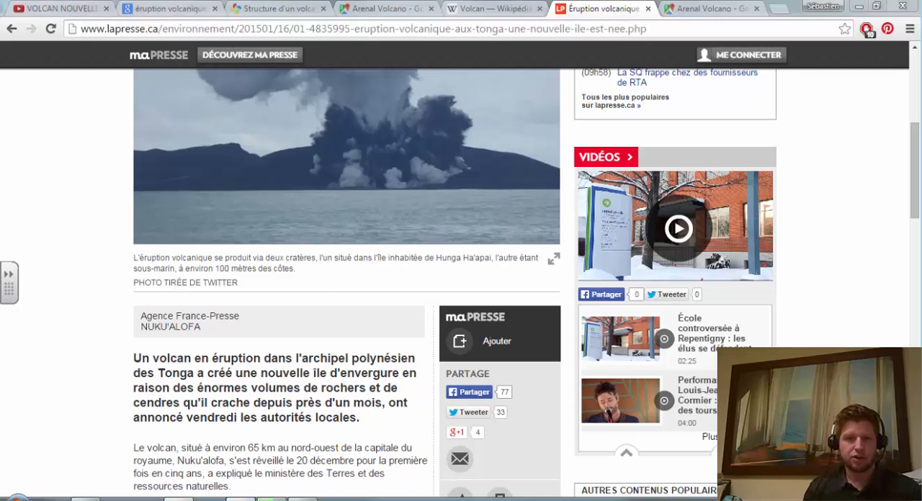
# Switch to SMART Notebook, paste the La Presse address on the Volcan page, and place it below the "Arenal" link.
pyautogui.hotkey('alt', 'Tab')
pyautogui.rightClick(325, 192)
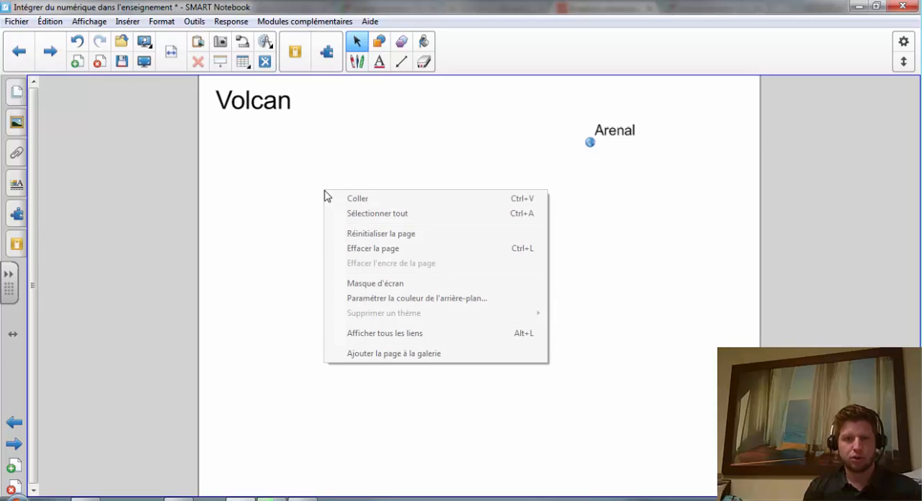
pyautogui.click(358, 201)
pyautogui.moveTo(309, 156); pyautogui.dragTo(429, 193)
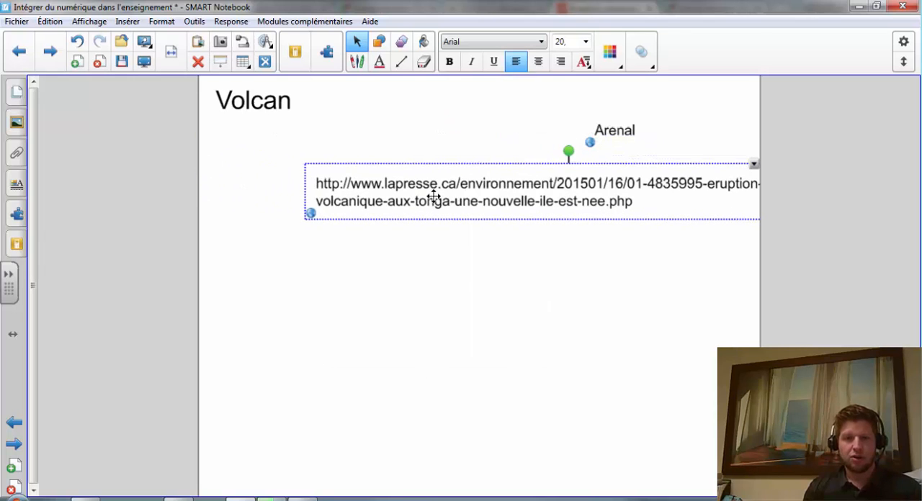
# Replace the pasted La Presse address text with "Article".
pyautogui.click(491, 201)
pyautogui.moveTo(634, 202); pyautogui.dragTo(304, 192)
pyautogui.write('Article')
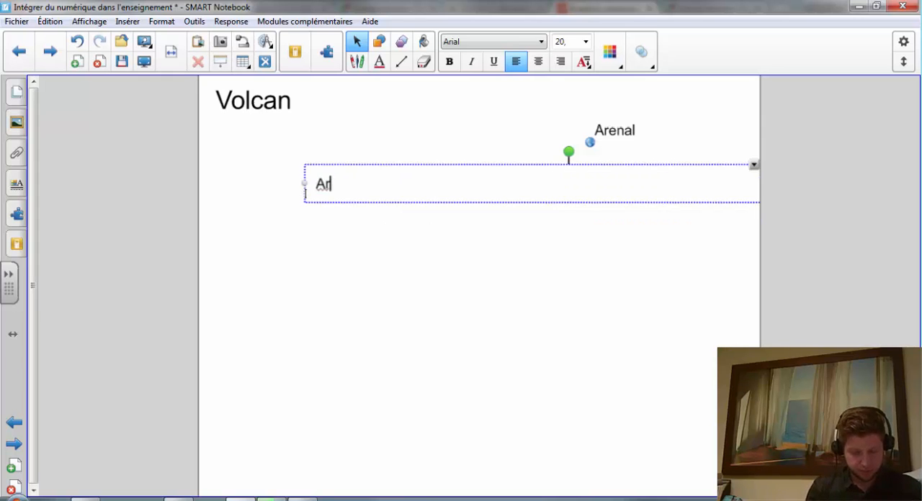
pyautogui.press('BackSpace')
pyautogui.press('BackSpace')
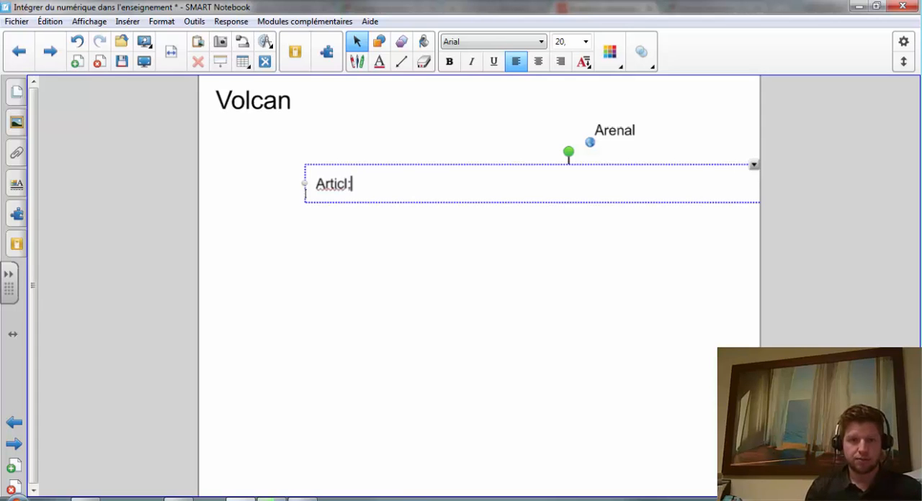
pyautogui.write('e')
pyautogui.click(364, 237)
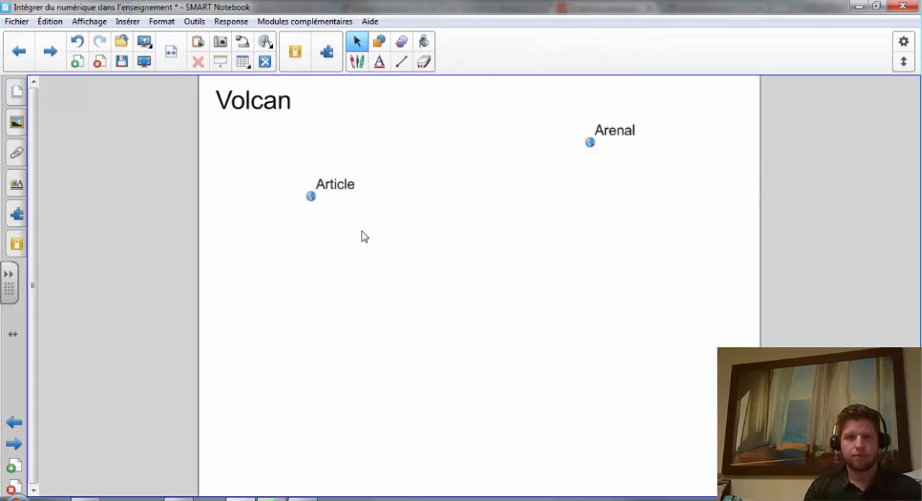